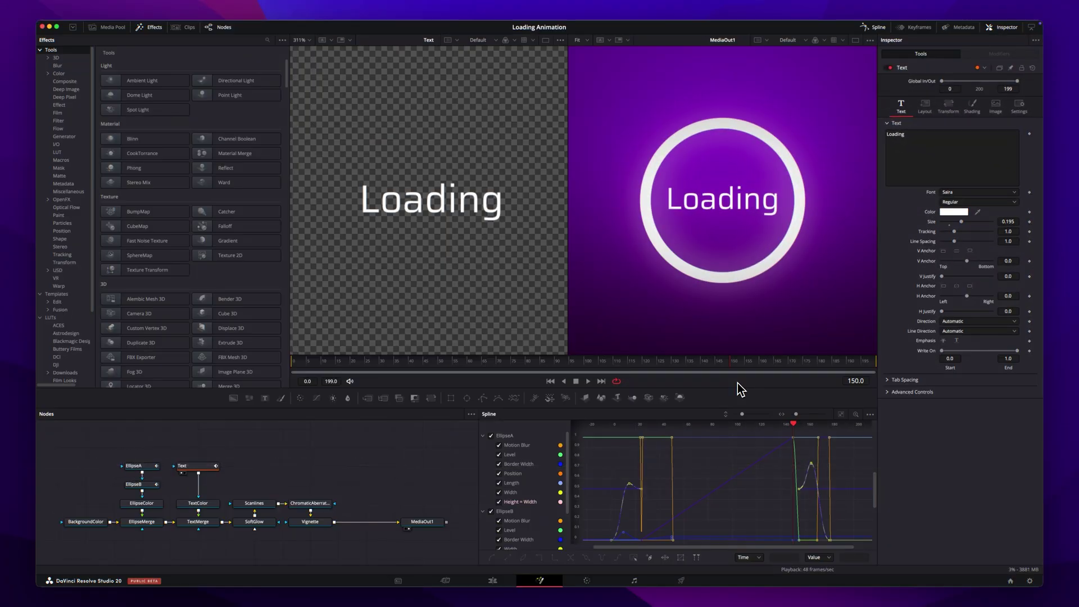
- Rewind near frame 0 and play the purple Loading ring animation, then stop playback
{"action": "mouse_move", "coordinate": [729, 366]}
{"action": "left_mouse_down"}
{"action": "mouse_move", "coordinate": [319, 376]}
{"action": "mouse_move", "coordinate": [295, 367]}
{"action": "left_mouse_up"}
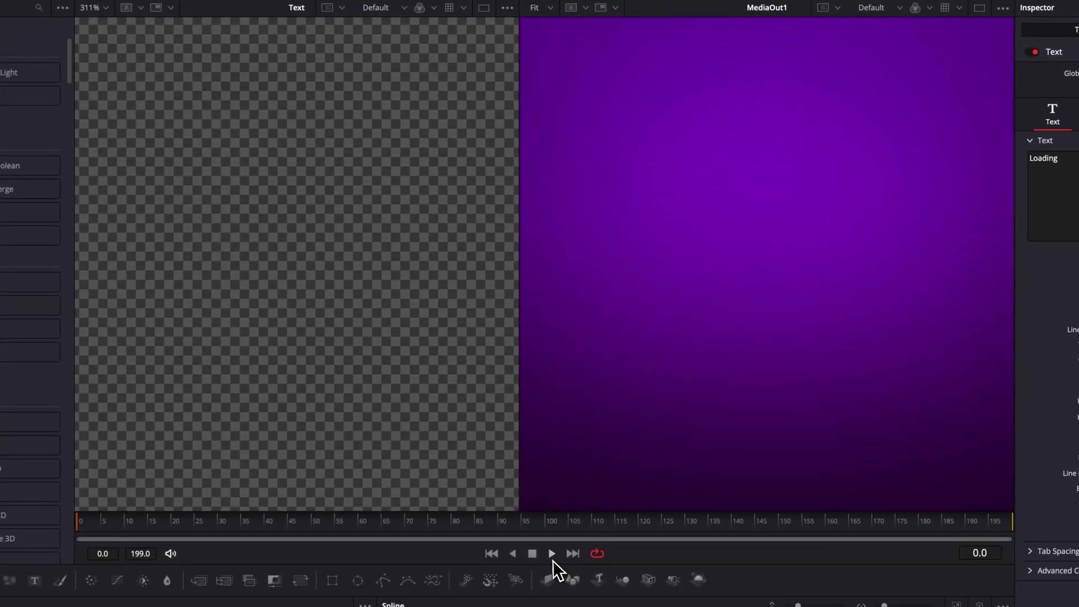
{"action": "left_click", "coordinate": [553, 560]}
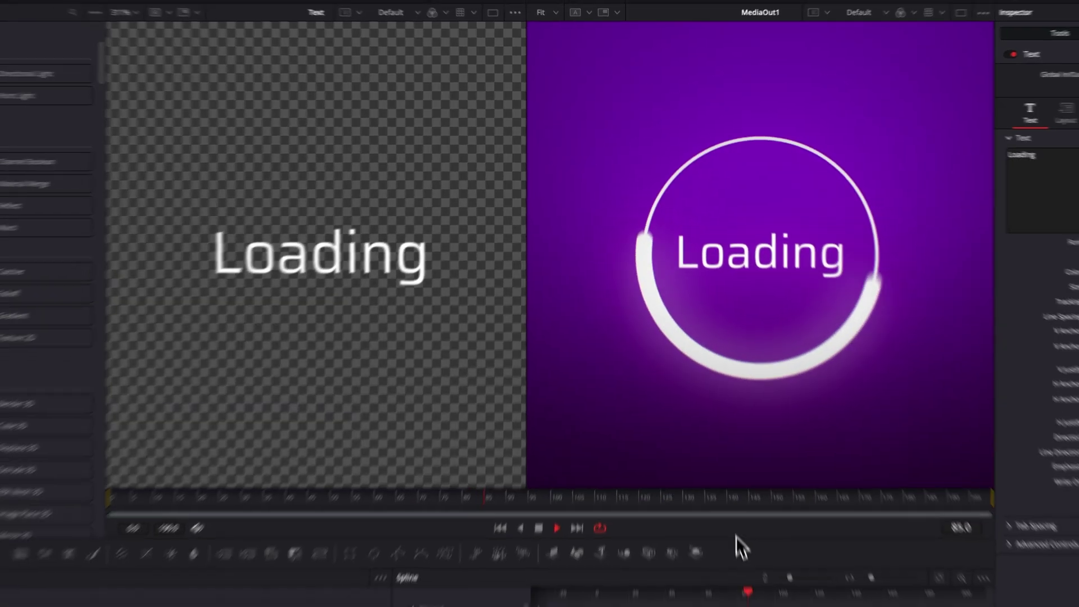
{"action": "key", "text": "space"}
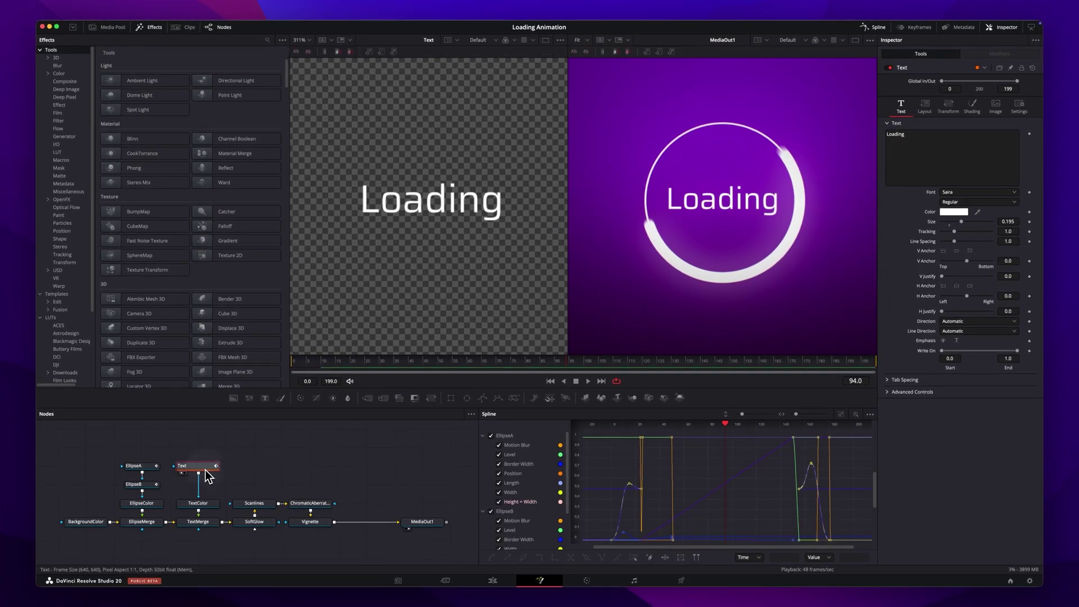
- Launch ChatGPT from Spotlight and send the greeting 'Hey, I need a little help'
{"action": "key", "text": "super+space"}
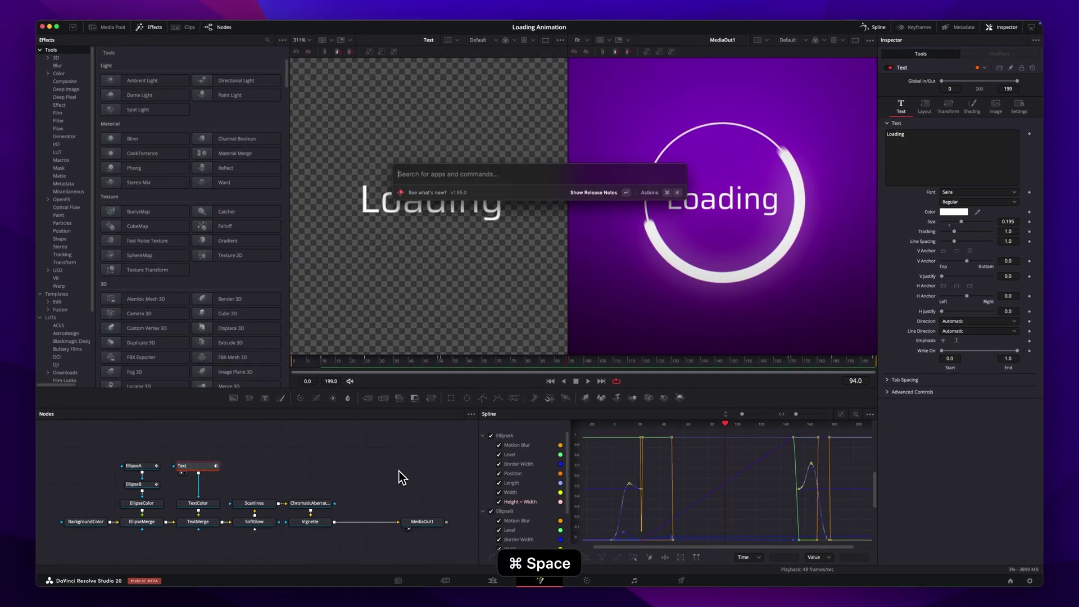
{"action": "type", "text": "chat"}
{"action": "key", "text": "Return"}
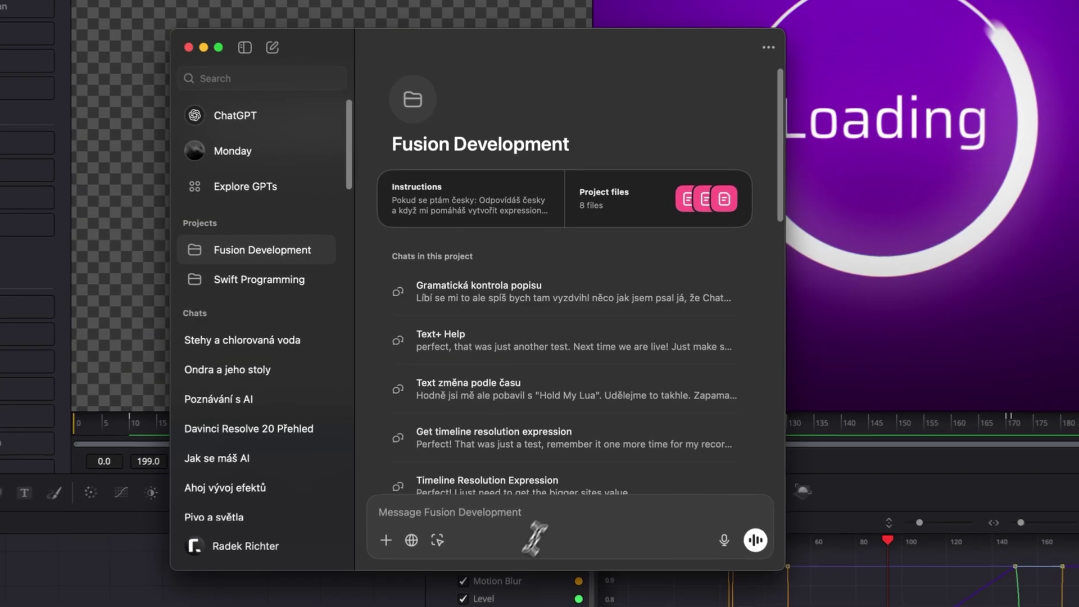
{"action": "type", "text": "Hey, I need a "}
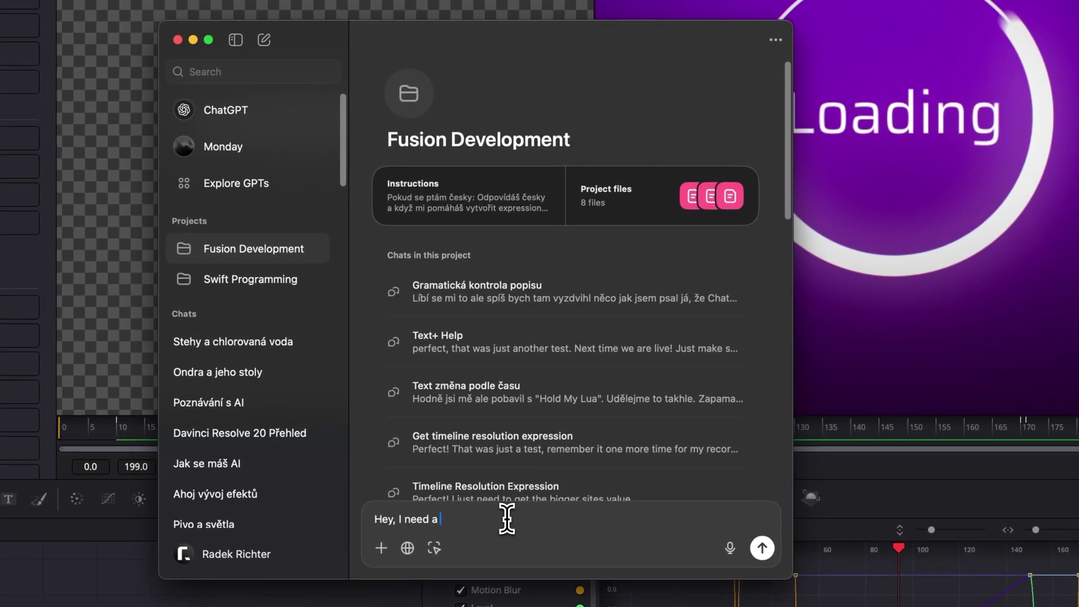
{"action": "type", "text": "little help with Text+ in Fusion..."}
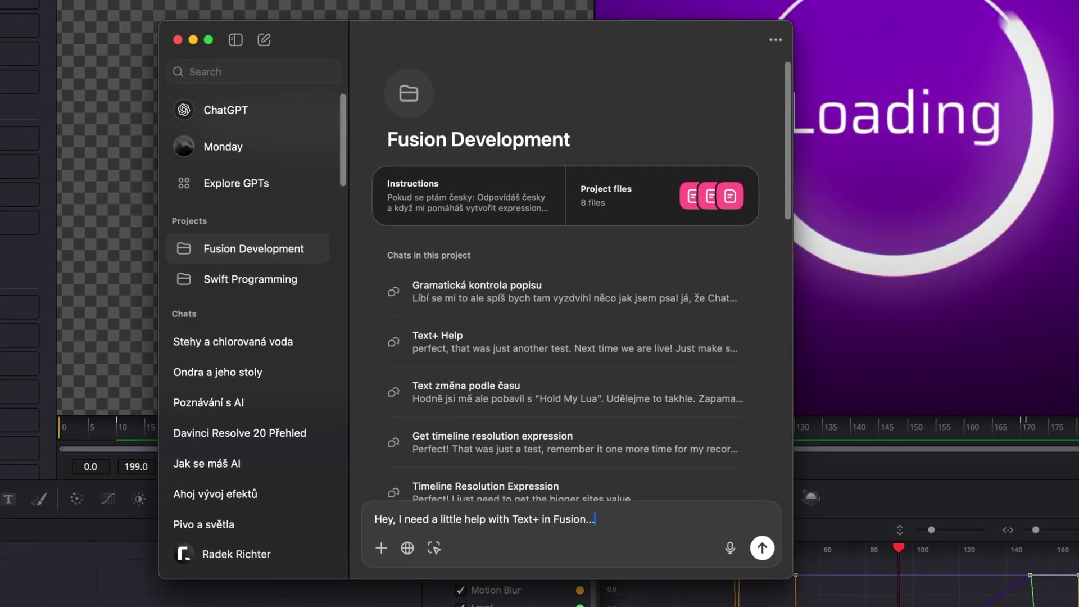
{"action": "key", "text": "Return"}
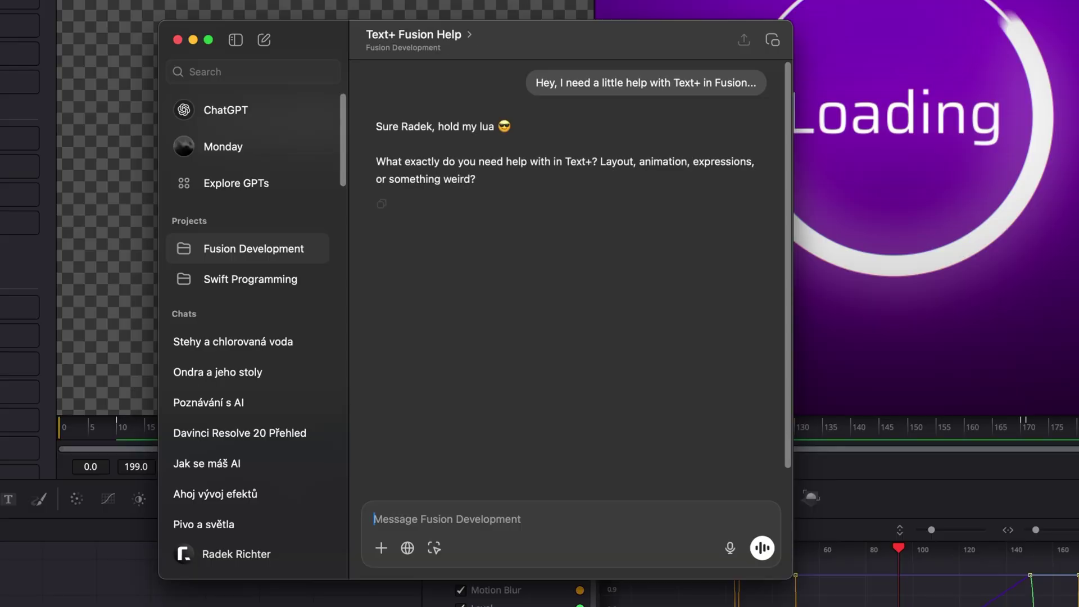
- Request a Lua one-liner counting 0.0%–100.0% from frame 20 to 185 and copy it
{"action": "type", "text": "I need to transform my static text into an animated sequence, showing"}
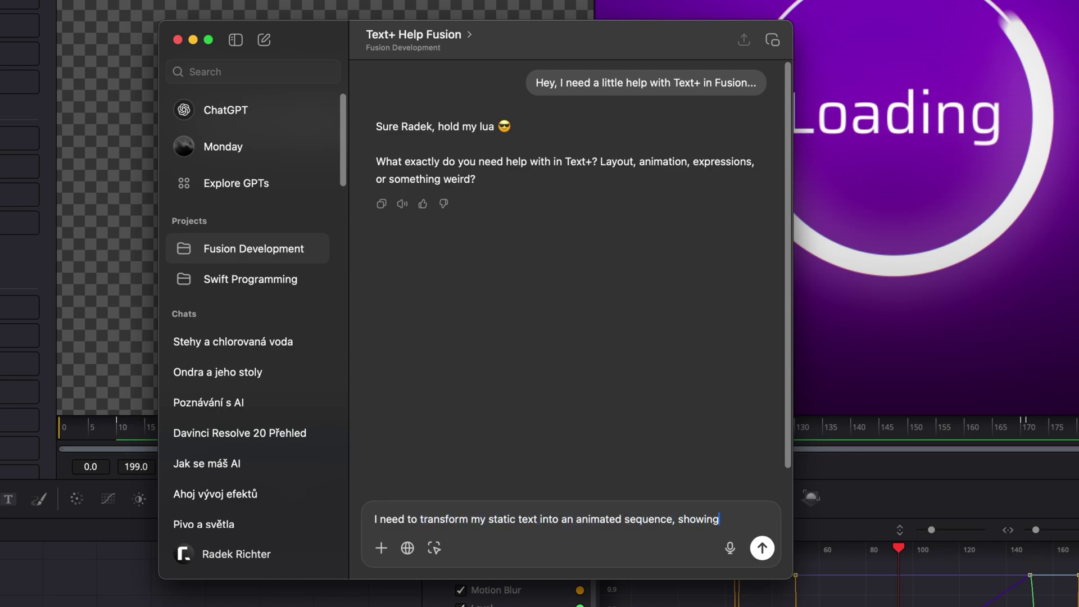
{"action": "type", "text": " \"0.0% -"}
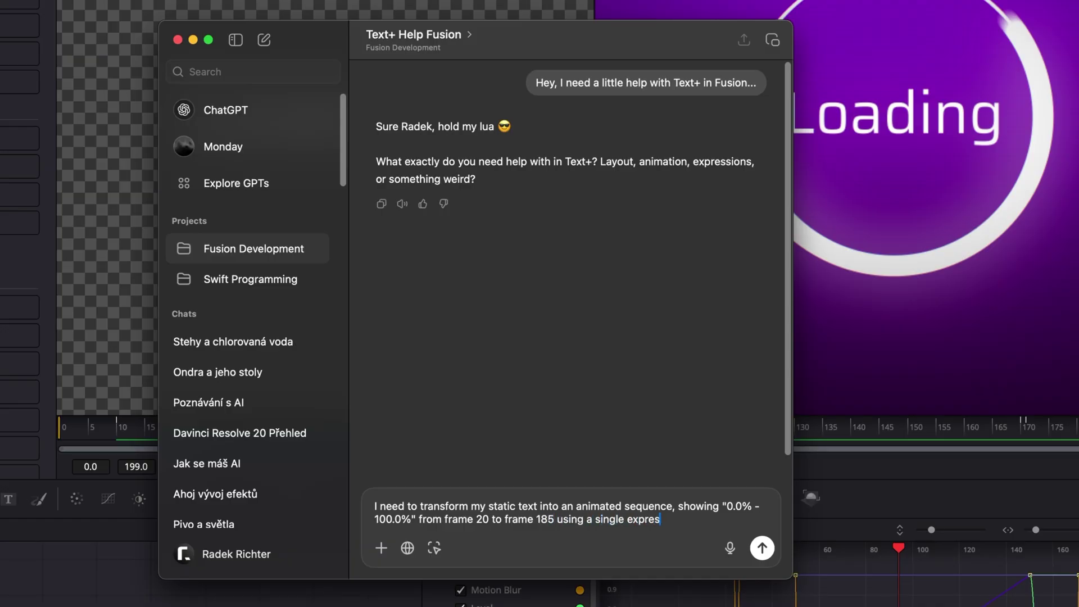
{"action": "key", "text": "Return"}
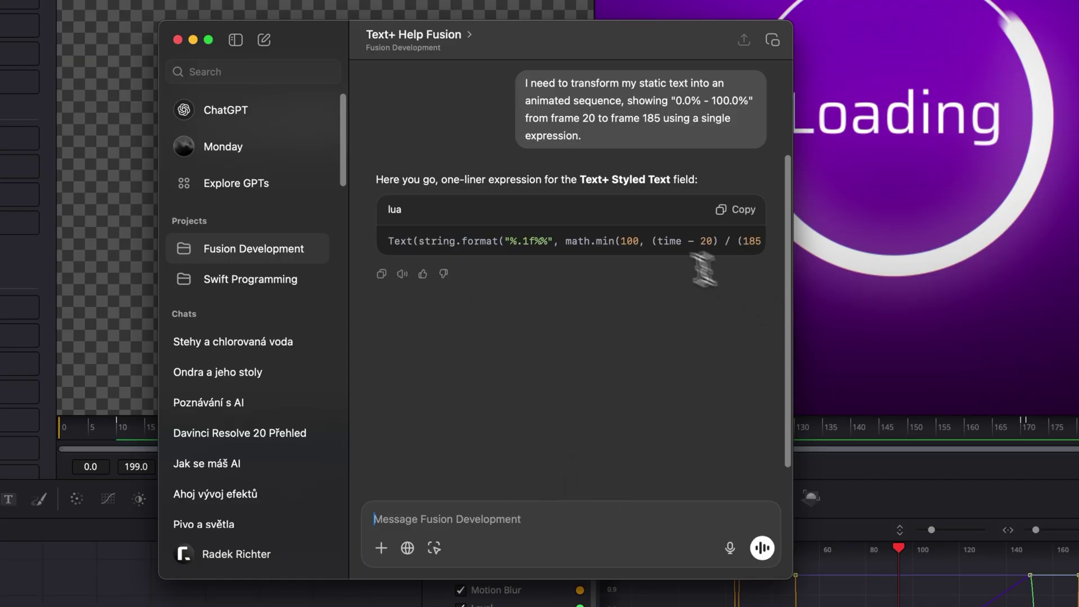
{"action": "left_click_drag", "start_coordinate": [598, 252], "coordinate": [585, 270]}
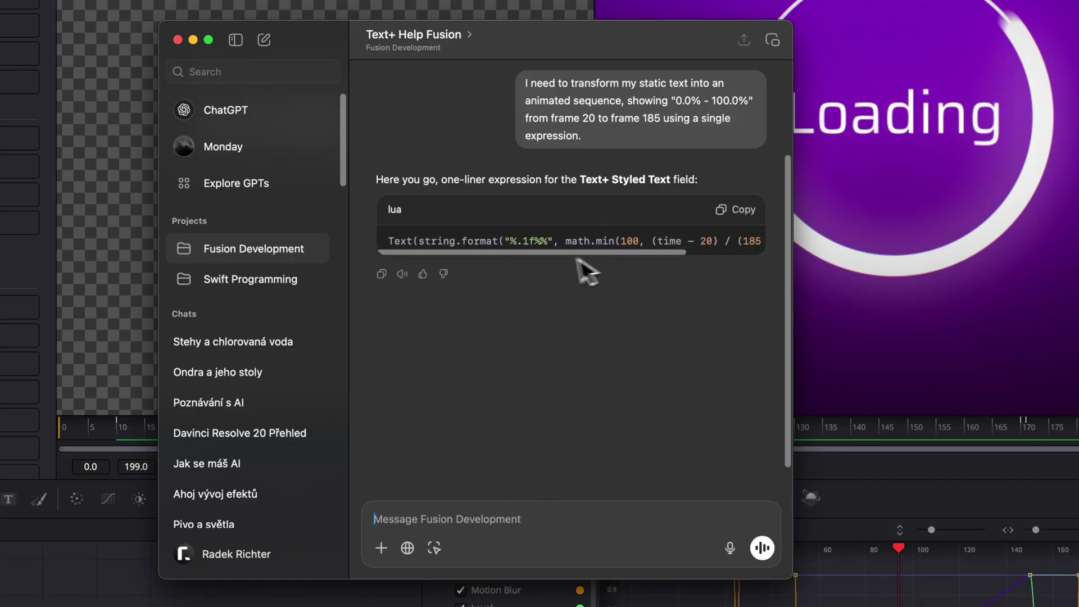
{"action": "left_click", "coordinate": [749, 217]}
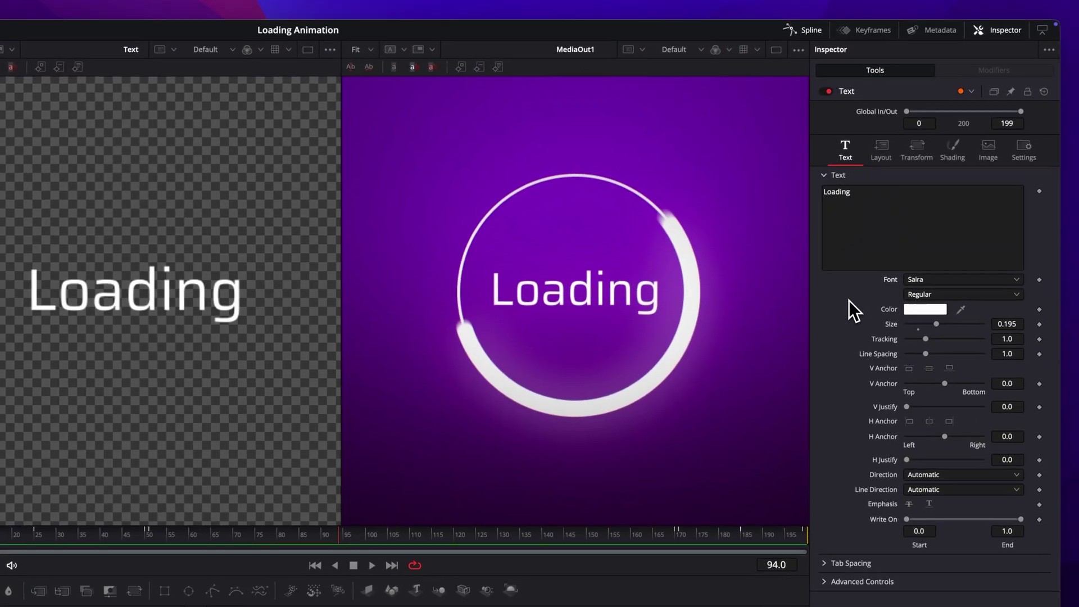
- Add an expression to Styled Text, replacing Text("Loading") with the pasted percentage expression
{"action": "right_click", "coordinate": [862, 256]}
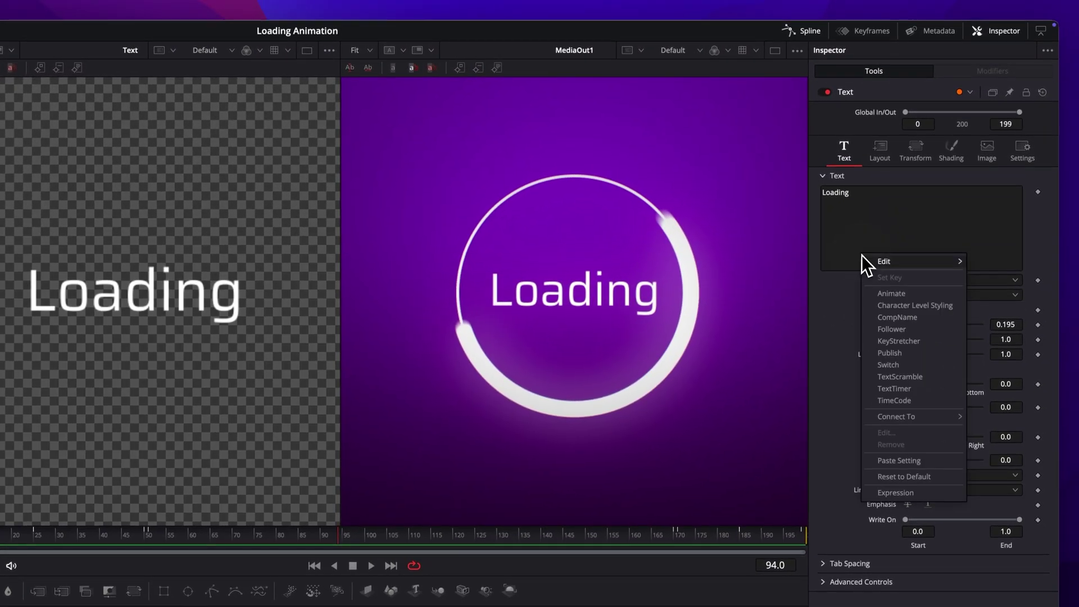
{"action": "left_click", "coordinate": [896, 500]}
{"action": "triple_click", "coordinate": [877, 279]}
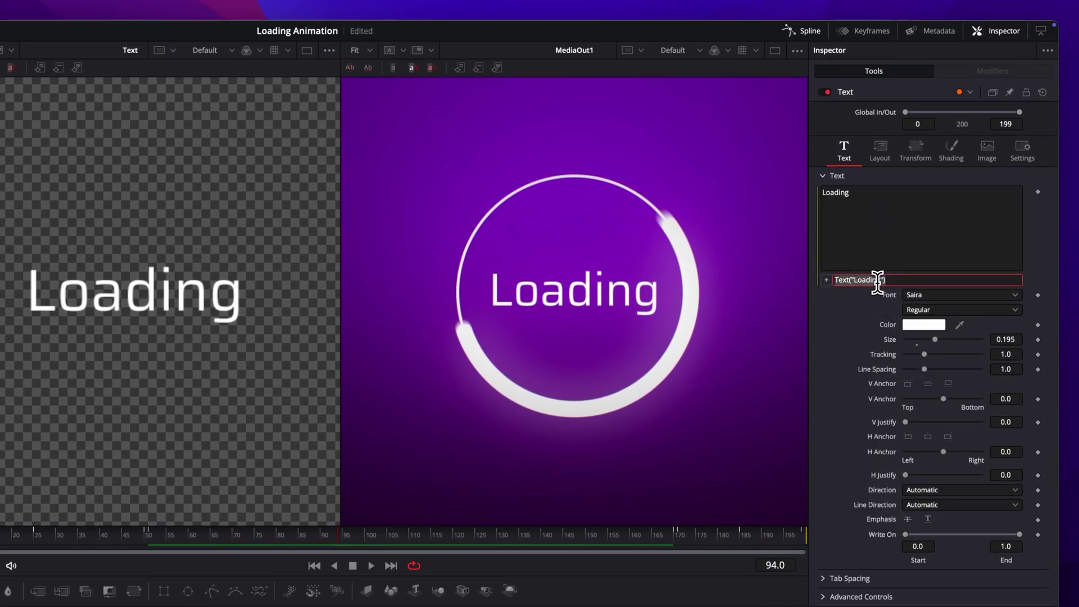
{"action": "key", "text": "super+v"}
{"action": "key", "text": "Return"}
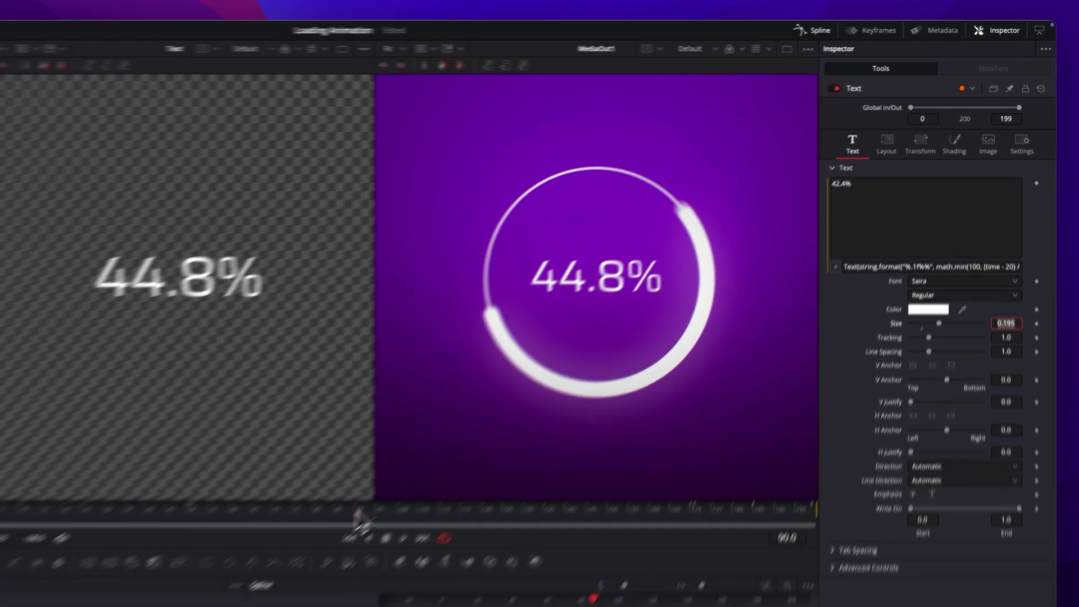
- Scrub to early frames and play to check the count, stopping at 53.9%
{"action": "left_click_drag", "start_coordinate": [340, 533], "coordinate": [149, 533]}
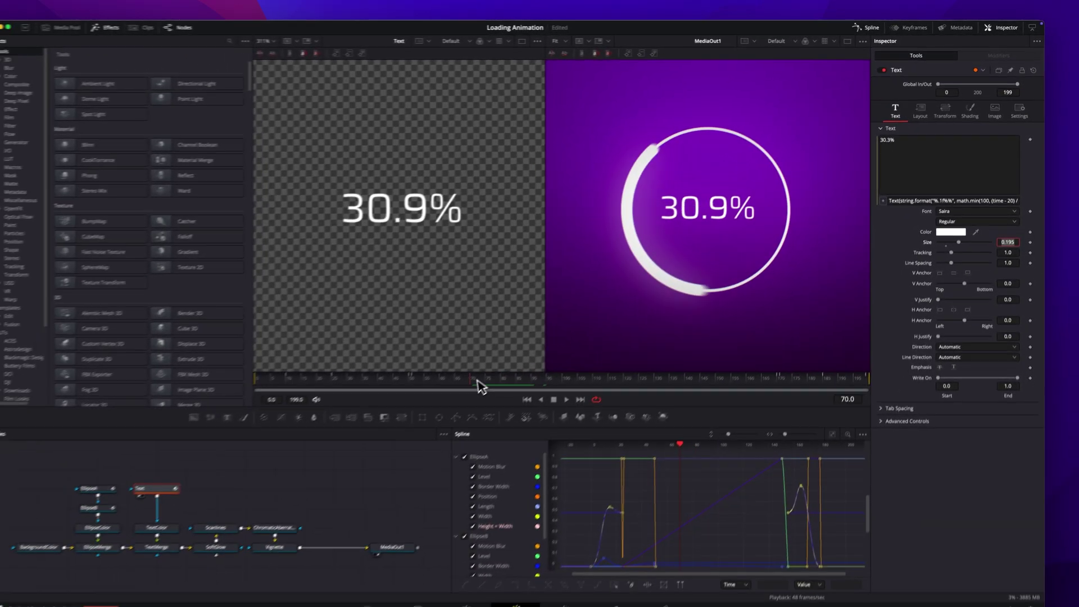
{"action": "mouse_move", "coordinate": [444, 369]}
{"action": "left_mouse_down"}
{"action": "mouse_move", "coordinate": [289, 366]}
{"action": "mouse_move", "coordinate": [848, 366]}
{"action": "mouse_move", "coordinate": [298, 366]}
{"action": "left_mouse_up"}
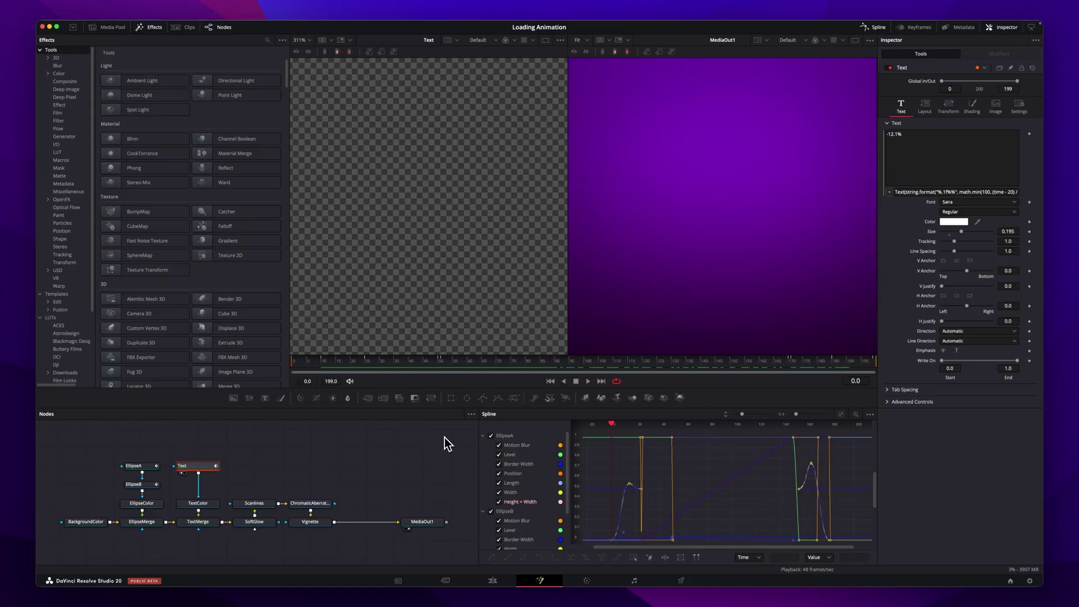
{"action": "key", "text": "space"}
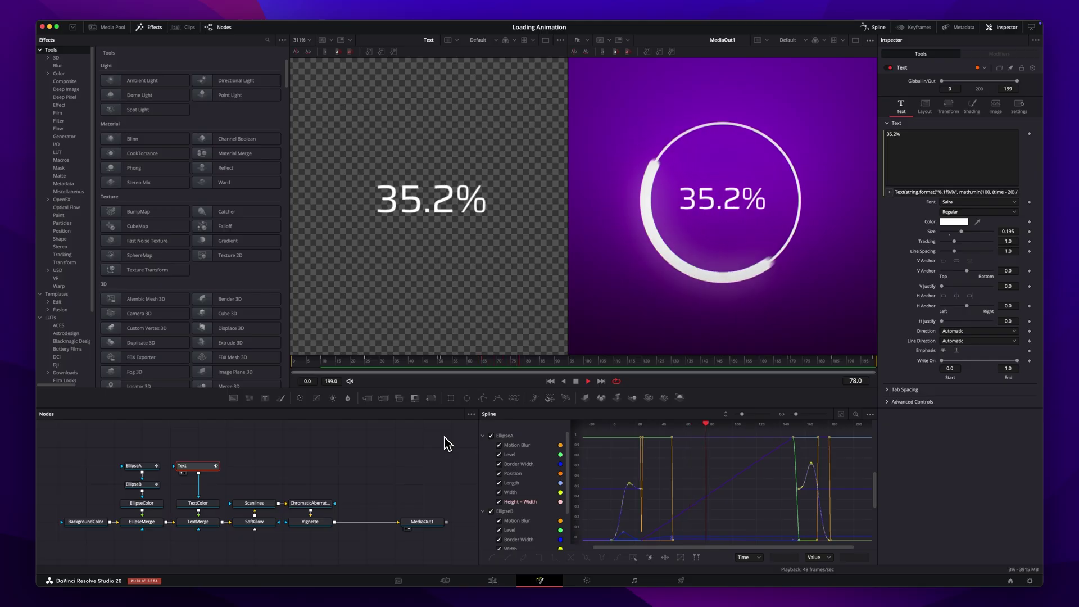
{"action": "key", "text": "space"}
- Back in ChatGPT, ask for 'Loading', then a counting percentage, then 'Done!' frame ranges
{"action": "key", "text": "ctrl+Up"}
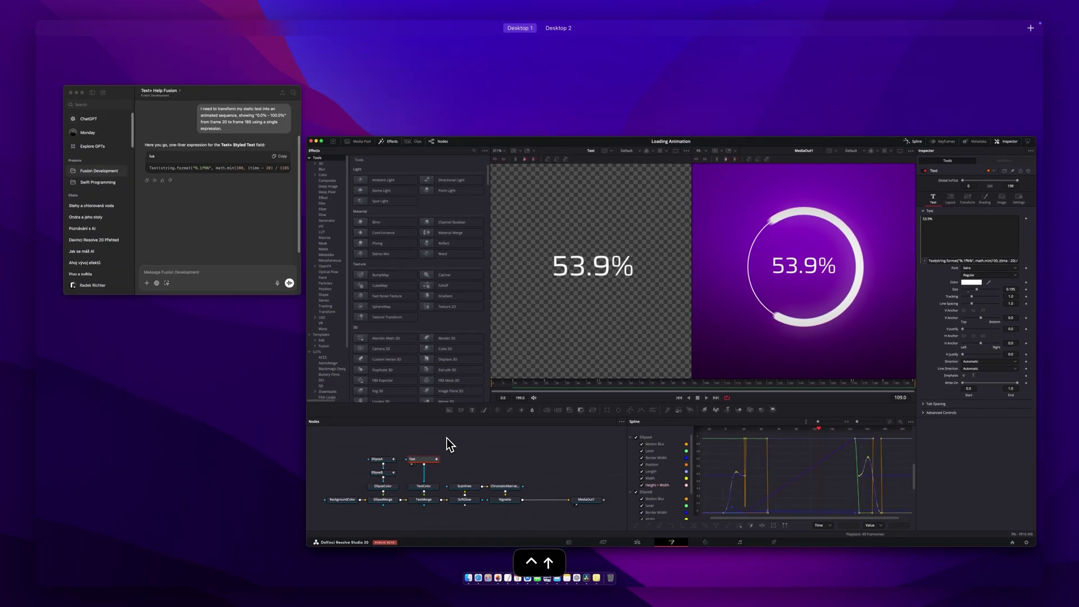
{"action": "left_click", "coordinate": [227, 242]}
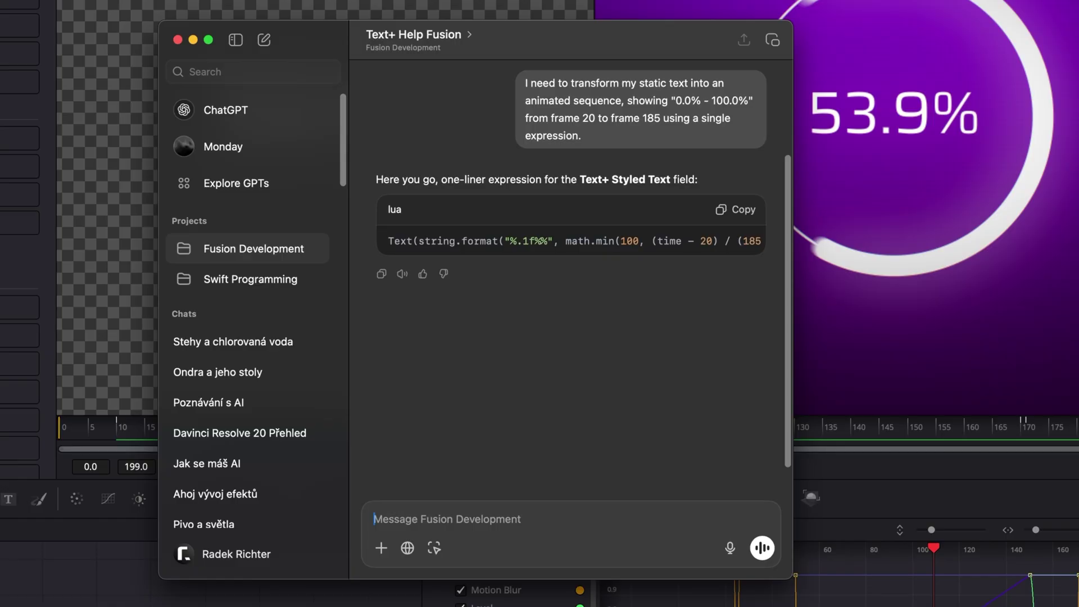
{"action": "type", "text": "Not bad, lets make it even better. From frame 0 to frame 24, show static tex"}
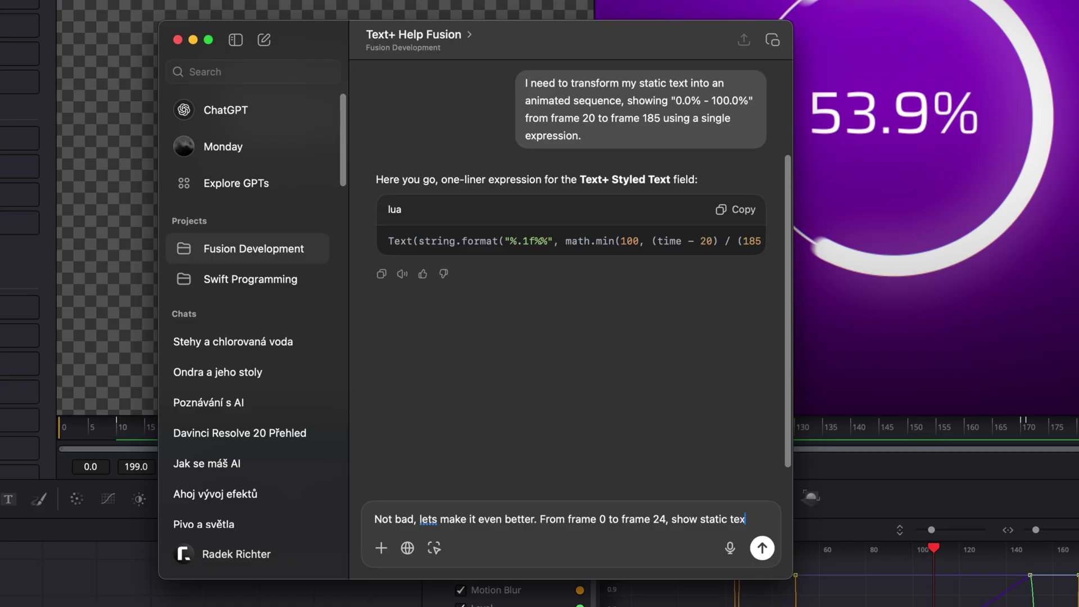
{"action": "type", "text": "t \"L"}
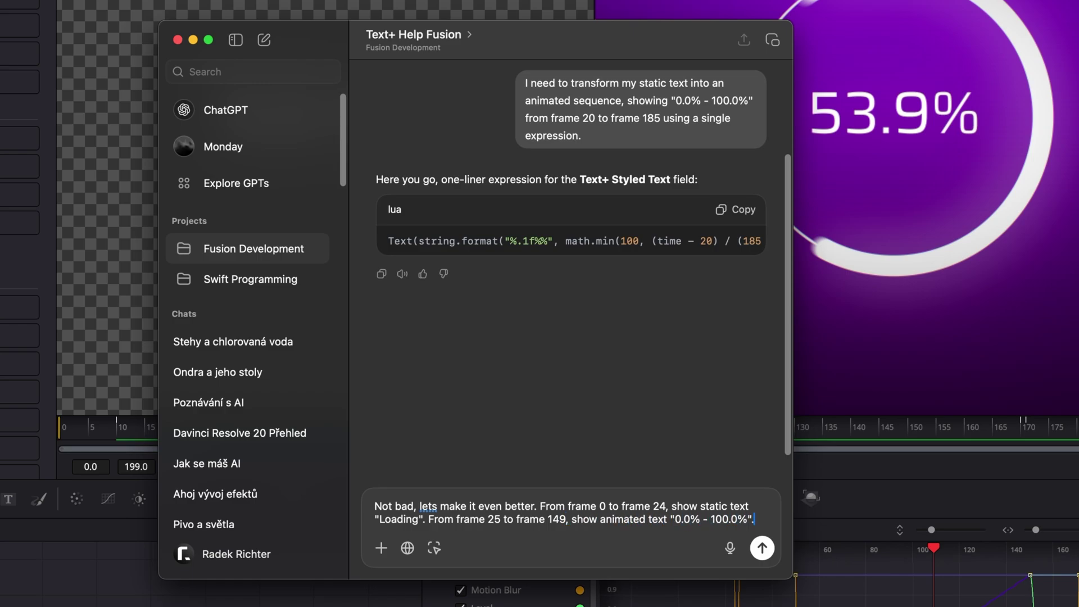
{"action": "type", "text": "And from frame 150 onwards, show static text \"Done!\""}
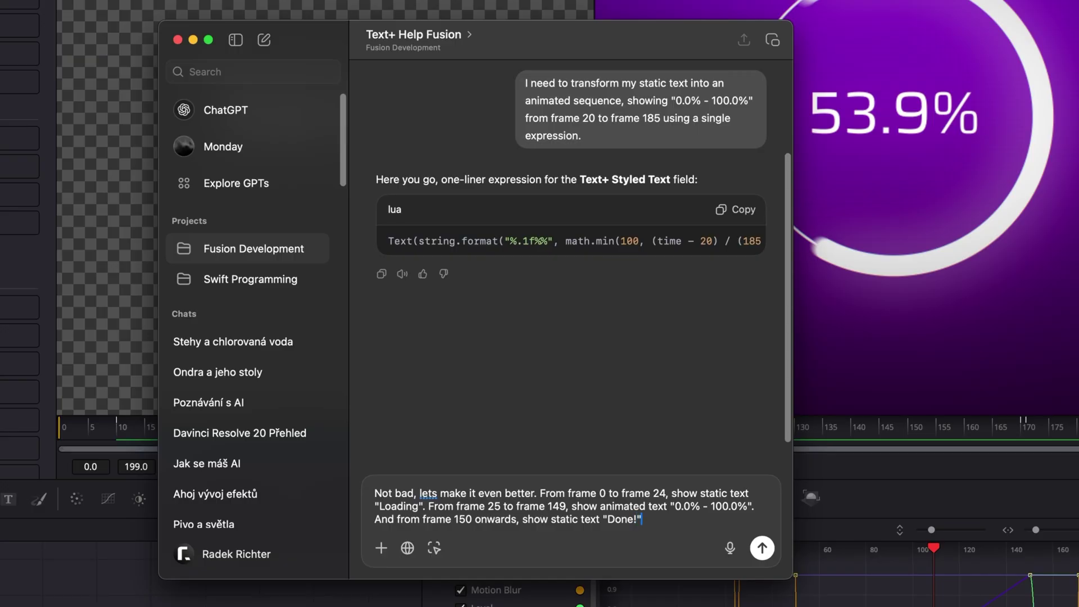
{"action": "key", "text": "Return"}
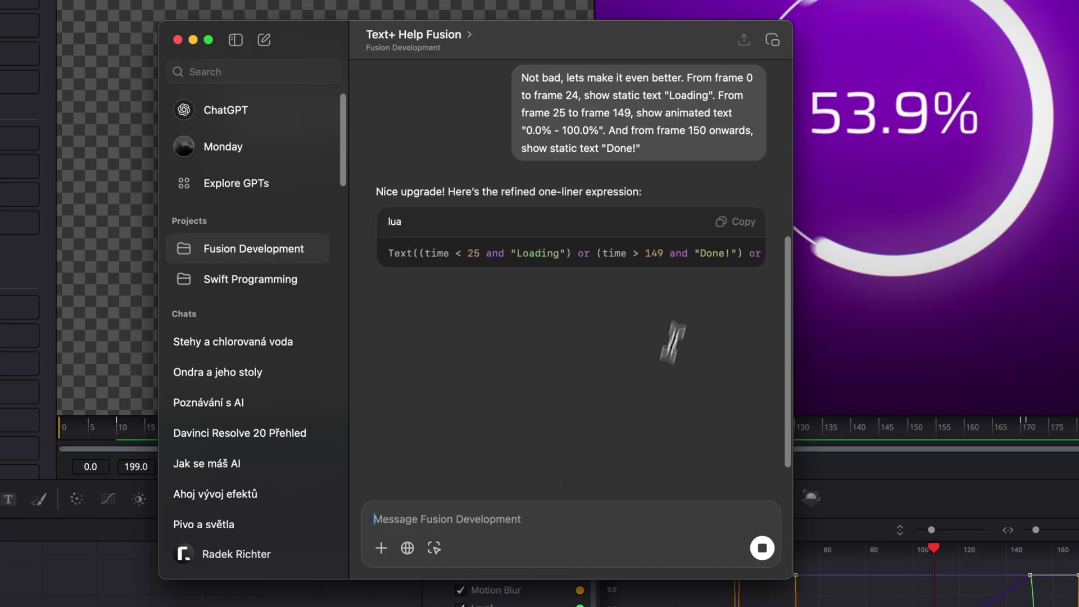
- Copy the refined Lua one-liner from the answer's code block
{"action": "scroll", "coordinate": [529, 268], "scroll_direction": "right", "scroll_amount": 3}
{"action": "left_click_drag", "start_coordinate": [530, 269], "coordinate": [689, 272]}
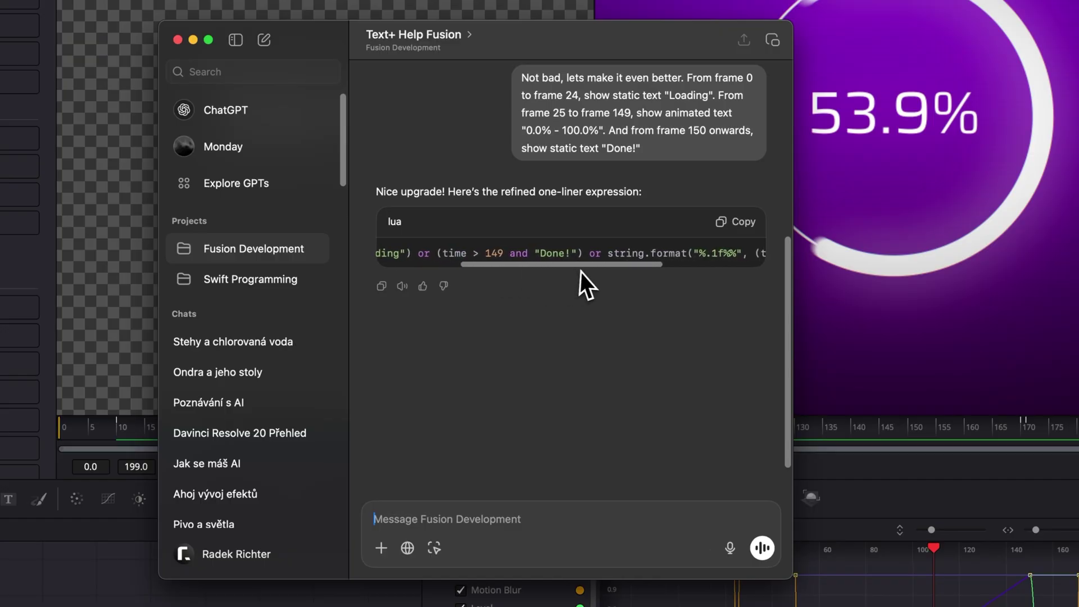
{"action": "left_click", "coordinate": [742, 222]}
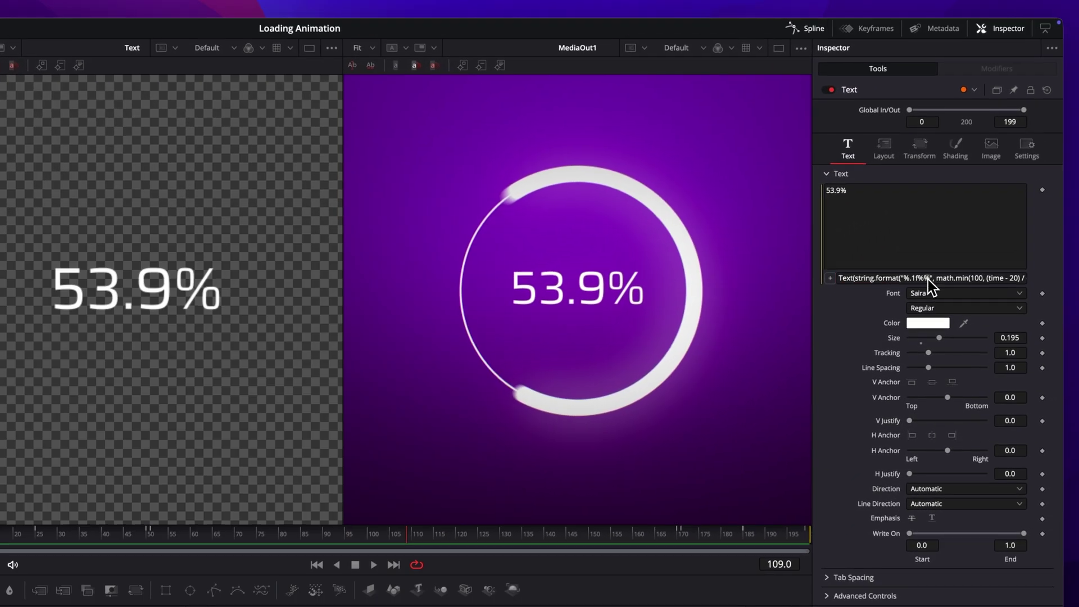
- Replace the old Text expression with the refined Loading/percentage/Done! one-liner
{"action": "triple_click", "coordinate": [925, 280]}
{"action": "key", "text": "super+v"}
{"action": "key", "text": "Return"}
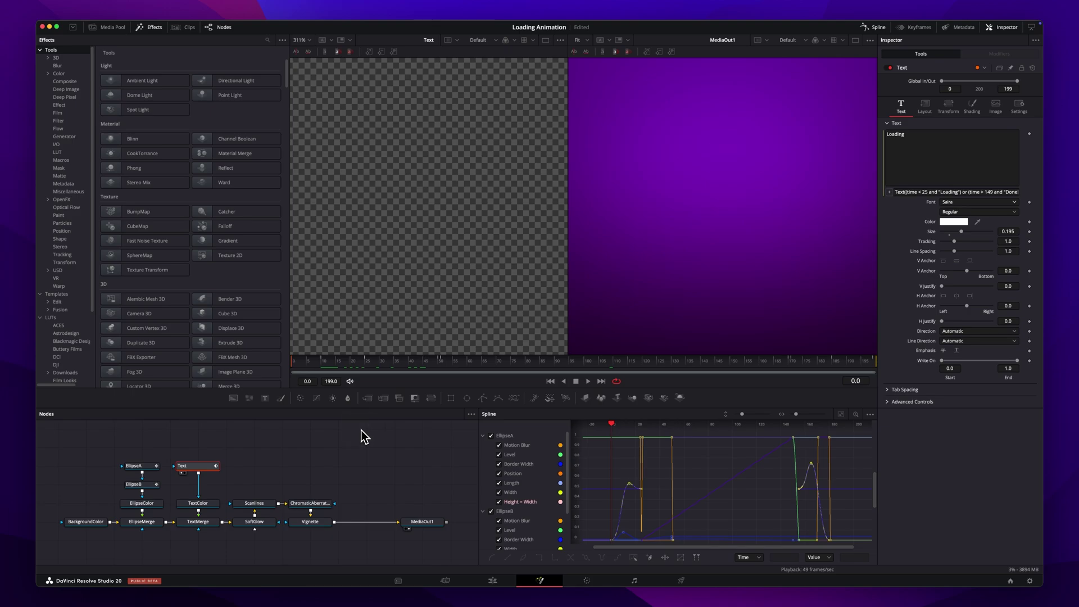
- Play the comp and scrub to frame 149 to check the count reaching 100.0%
{"action": "key", "text": "space"}
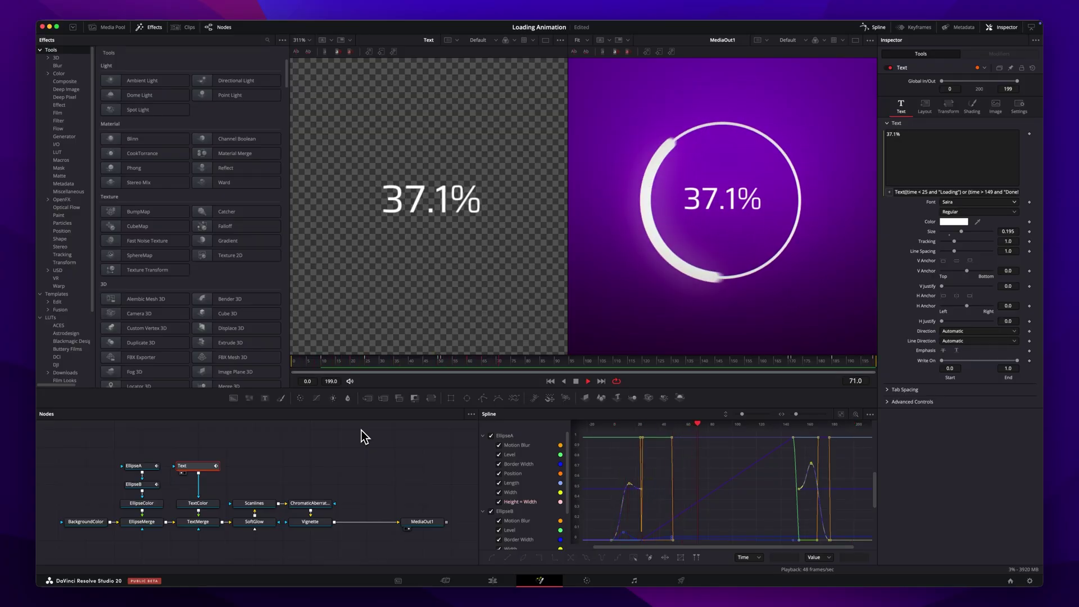
{"action": "key", "text": "space"}
{"action": "left_click_drag", "start_coordinate": [594, 367], "coordinate": [728, 369]}
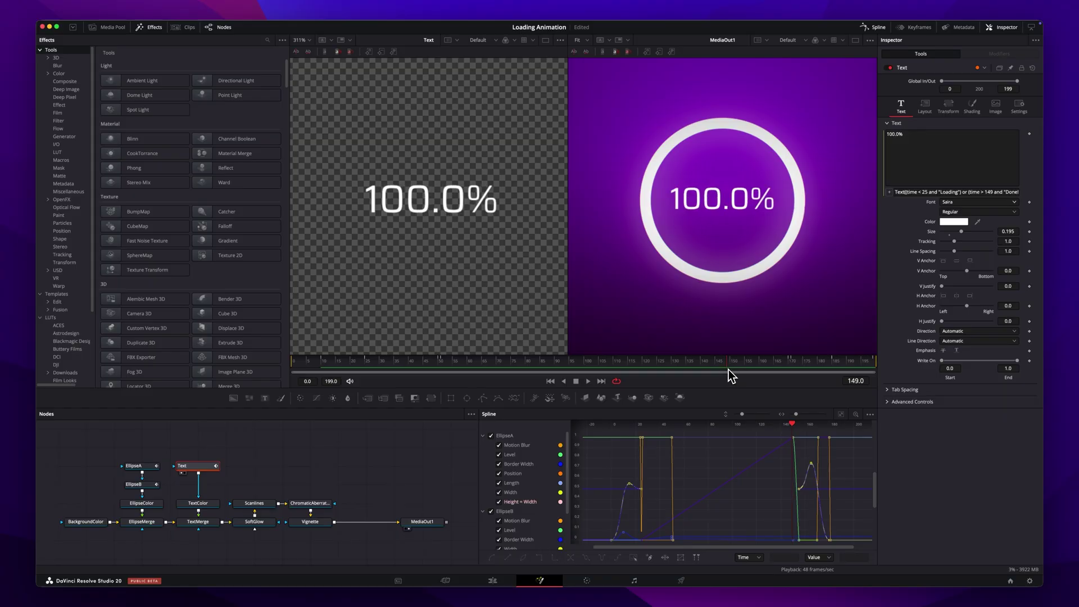
{"action": "key", "text": "ctrl+Up"}
- Ask ChatGPT to show 'Done!' instead of 100.0%, getting a count capped at 99.9%
{"action": "left_click", "coordinate": [281, 270]}
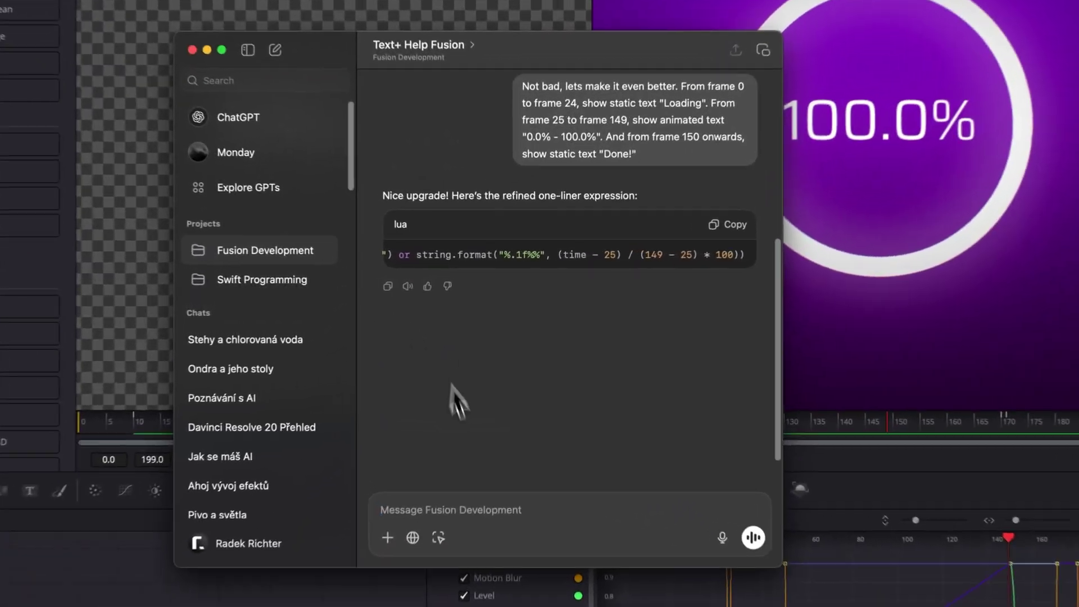
{"action": "type", "text": "Nice, lets fix this issue: replace \"100.0%\" with the last static text \"Done!\"."}
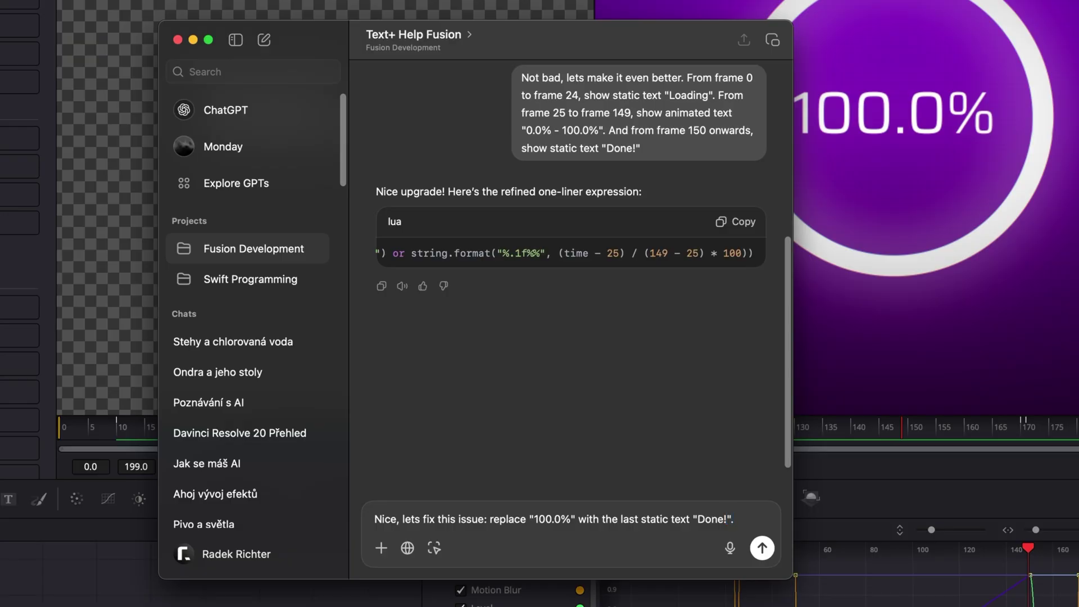
{"action": "key", "text": "Return"}
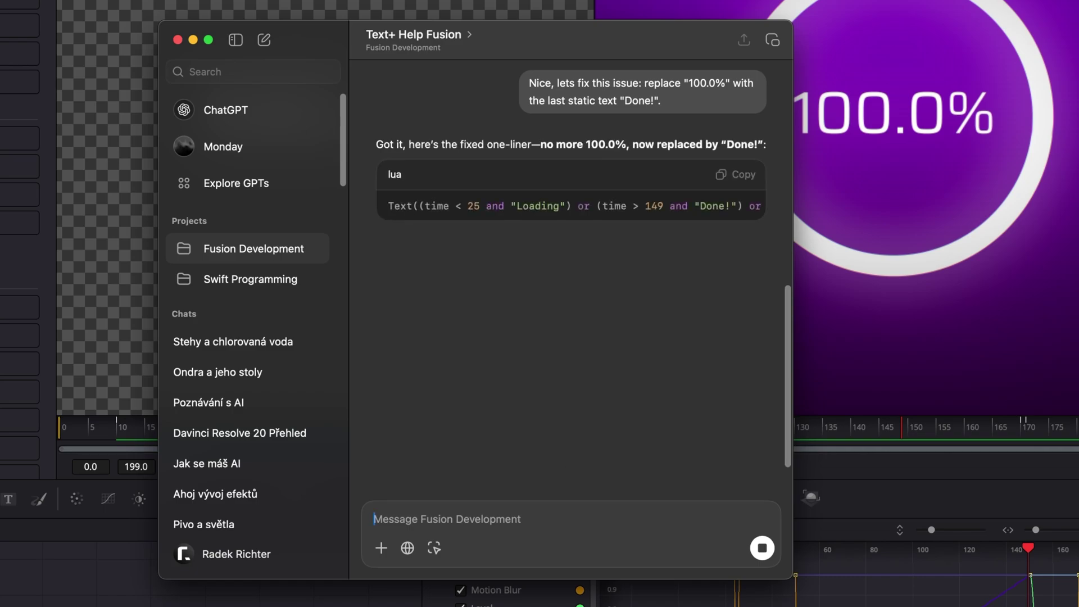
{"action": "left_click_drag", "start_coordinate": [484, 216], "coordinate": [659, 221]}
- Copy the fixed 99.9%-capped expression and paste it into the Text+ Text field
{"action": "left_click", "coordinate": [731, 175]}
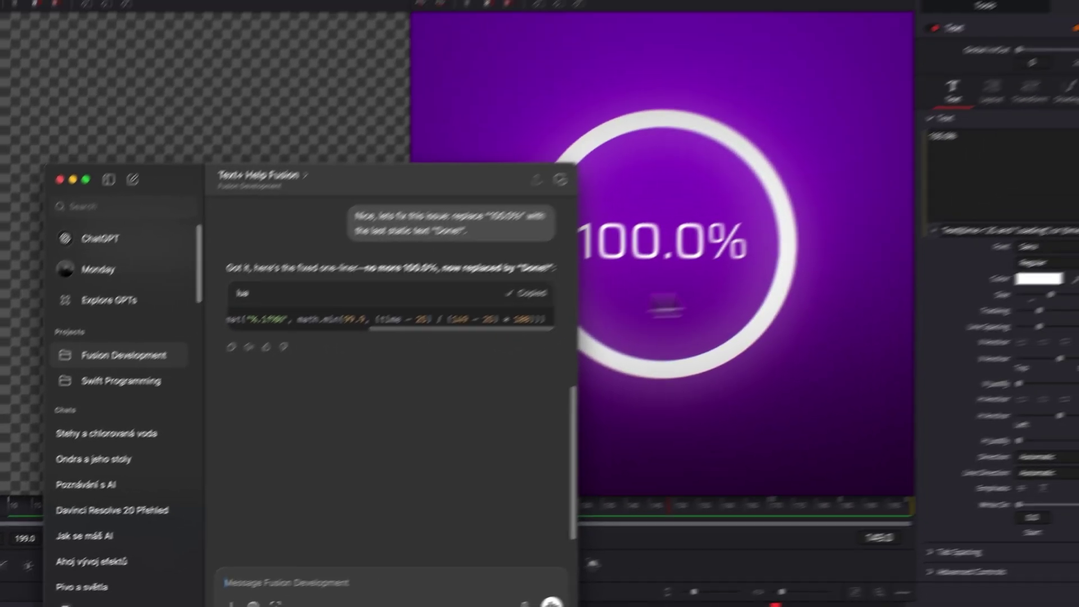
{"action": "left_click", "coordinate": [878, 279]}
{"action": "key", "text": "super+v"}
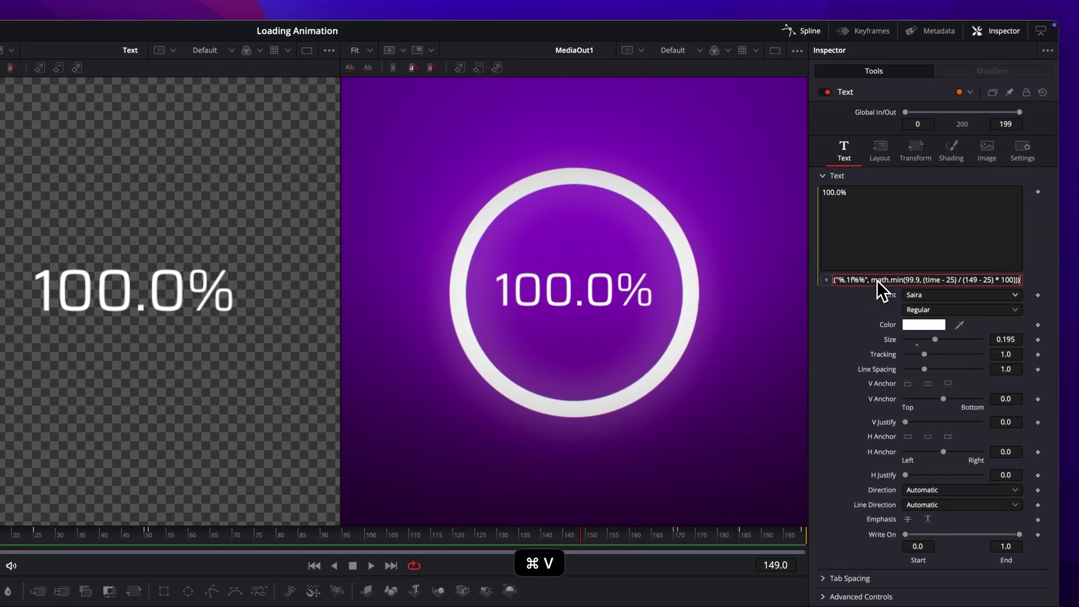
{"action": "key", "text": "Return"}
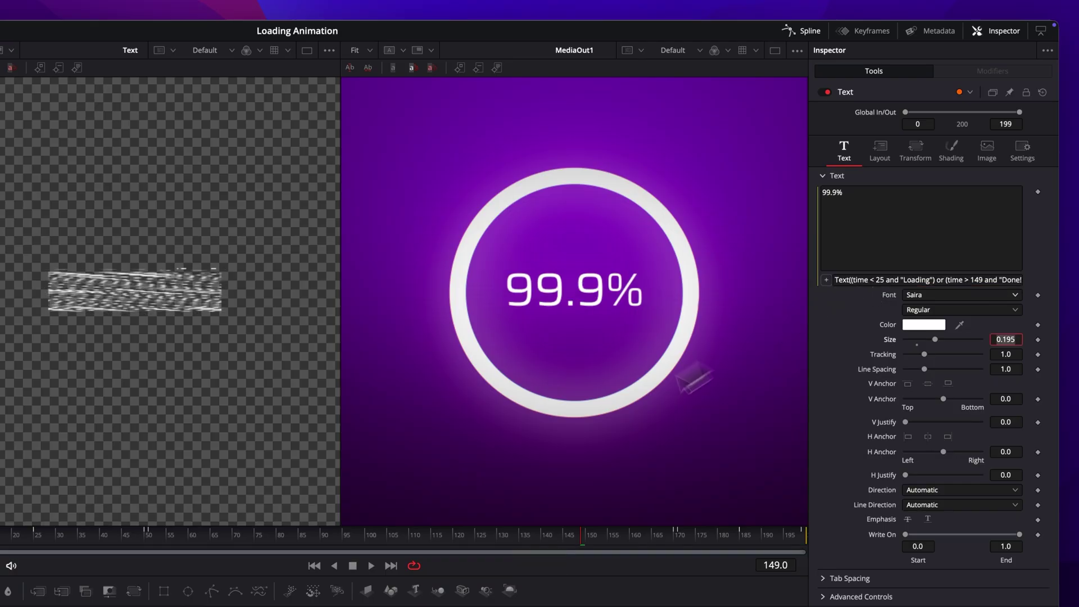
- Scrub past frame 149 and play to confirm Loading, the rising percentage, then Done!
{"action": "mouse_move", "coordinate": [582, 535]}
{"action": "left_mouse_down"}
{"action": "mouse_move", "coordinate": [639, 535]}
{"action": "mouse_move", "coordinate": [299, 369]}
{"action": "left_mouse_up"}
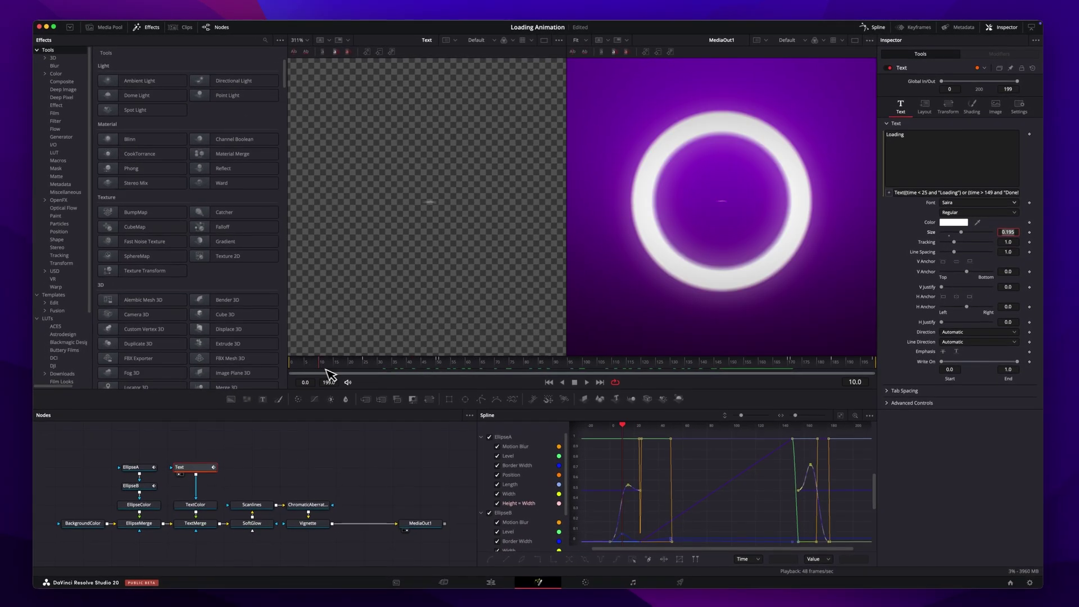
{"action": "key", "text": "space"}
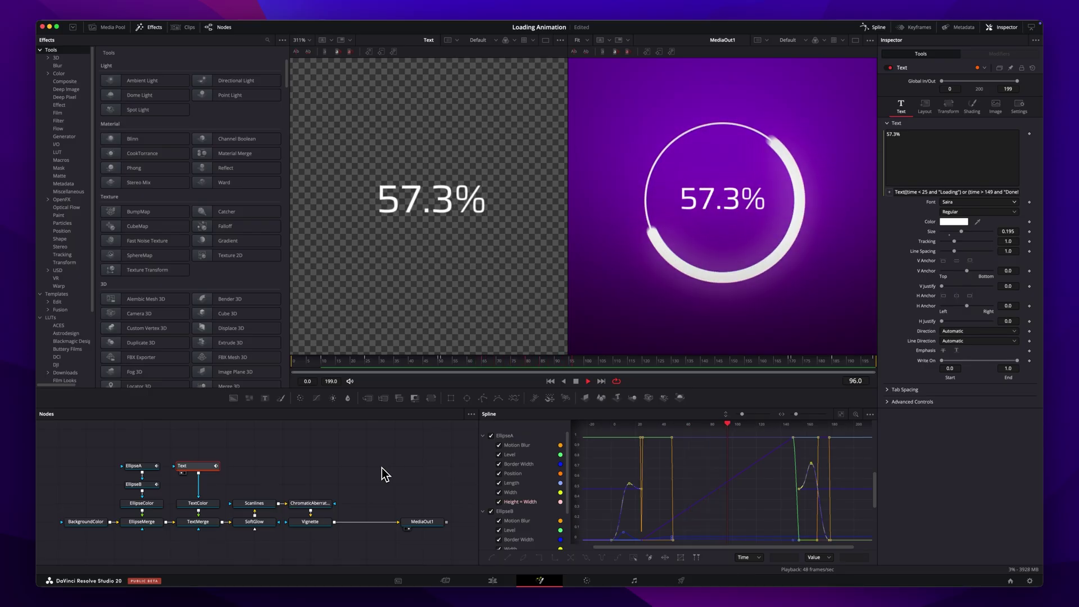
{"action": "key", "text": "space"}
{"action": "left_click", "coordinate": [586, 366]}
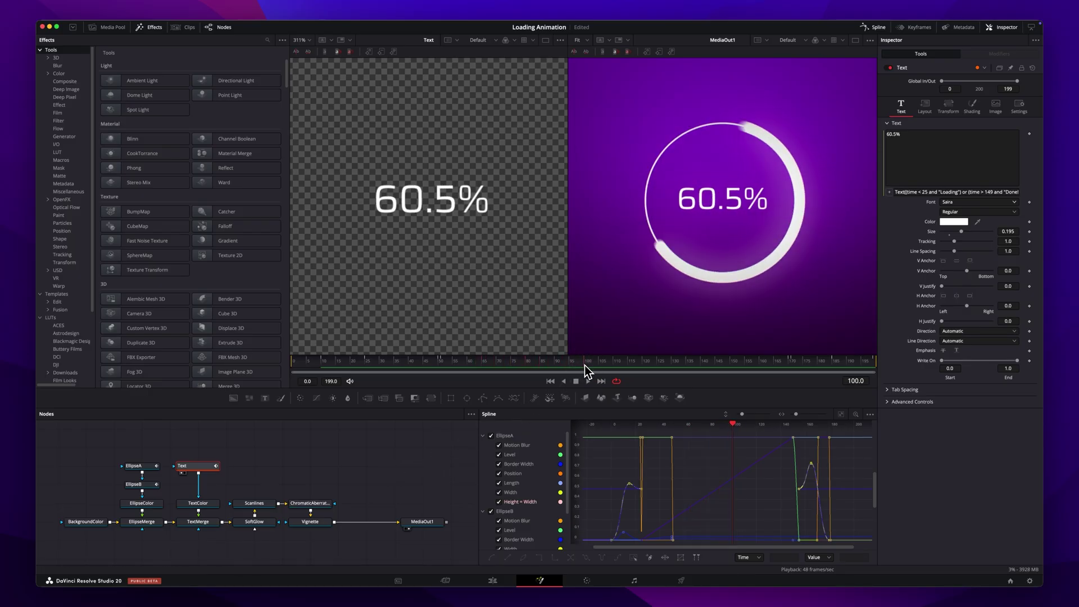
{"action": "key", "text": "ctrl+Up"}
{"action": "left_click", "coordinate": [217, 234]}
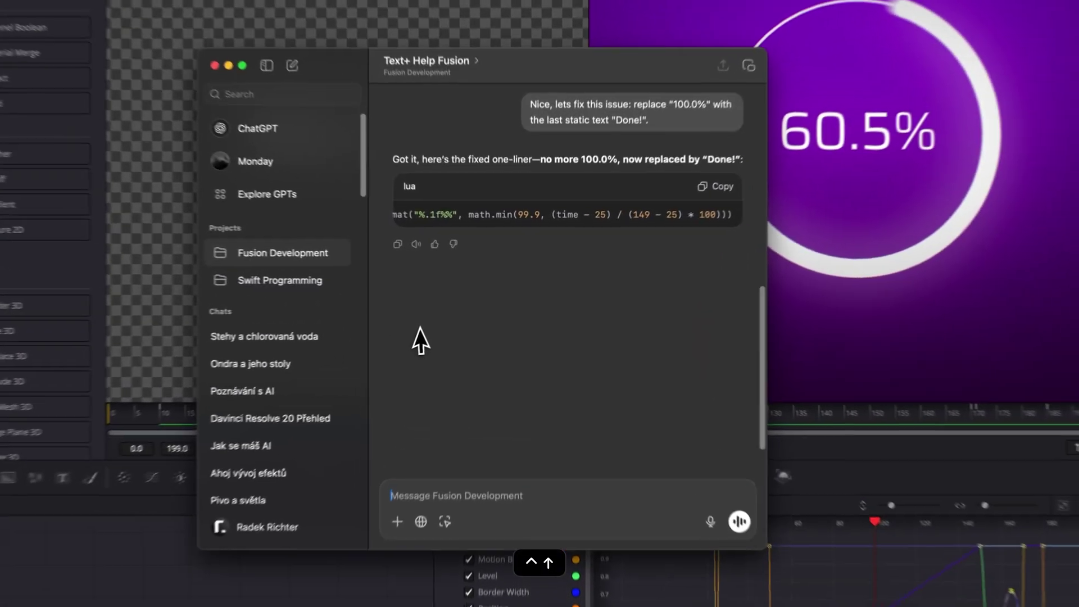
- Send 'Thanks, ChatGPT! Say hi to YouTube!' in the ChatGPT message field
{"action": "type", "text": "Thanks, ChatGPT! Say hi to YouTube!"}
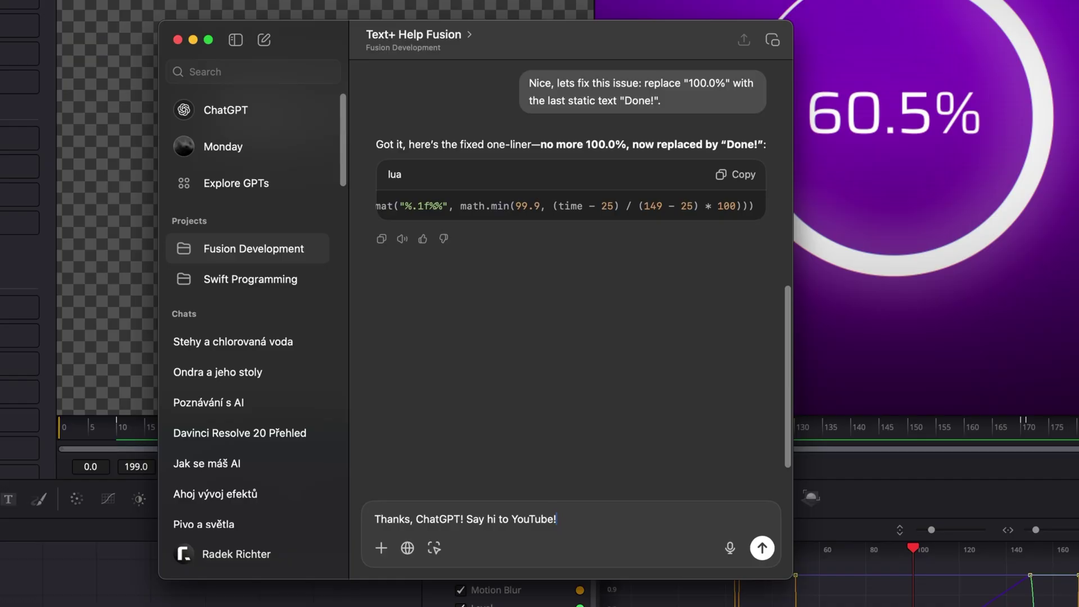
{"action": "key", "text": "Return"}
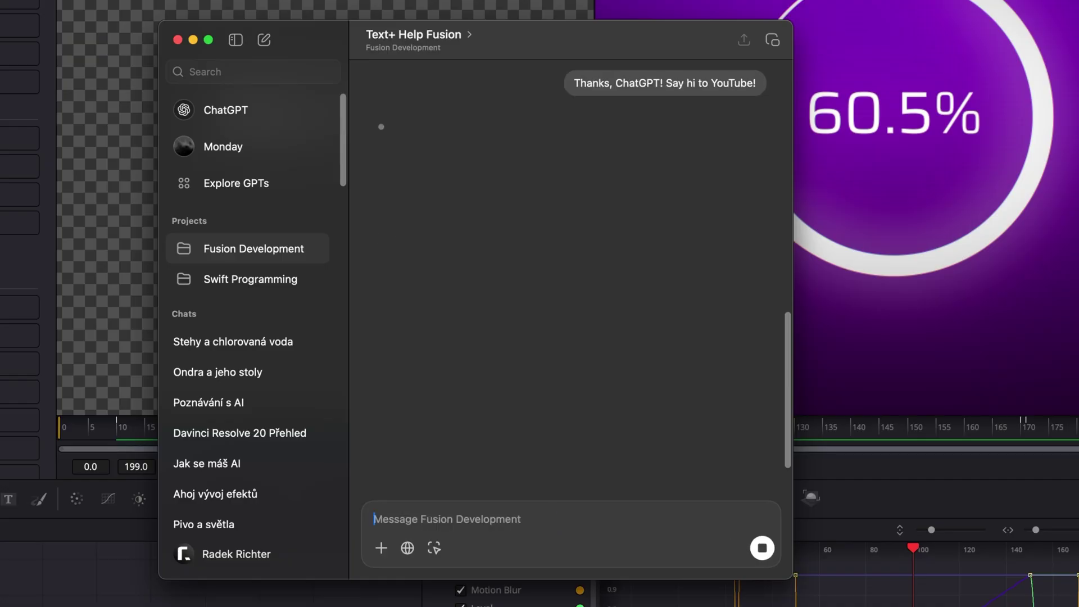